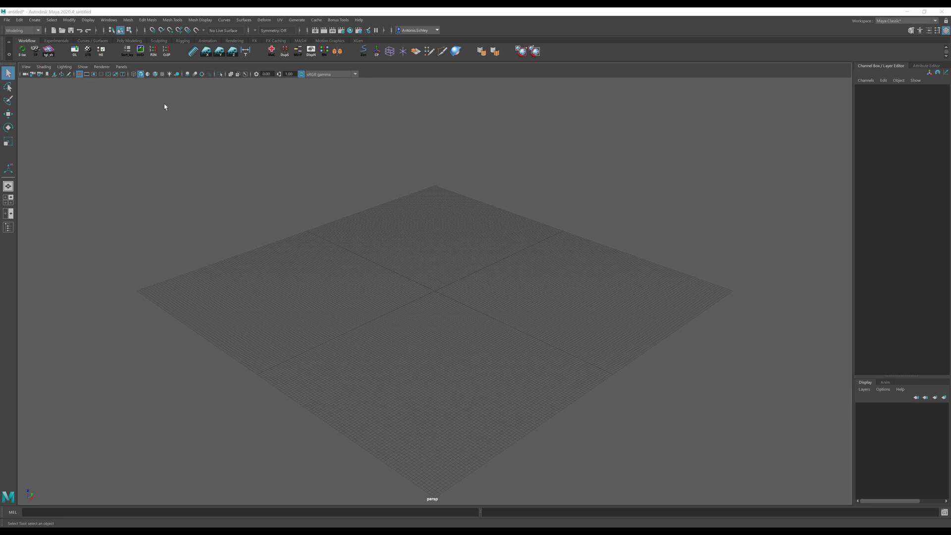
- Switch the shelf to the Experimental tab showing the ML, MR and aSide tools
click(56, 41)
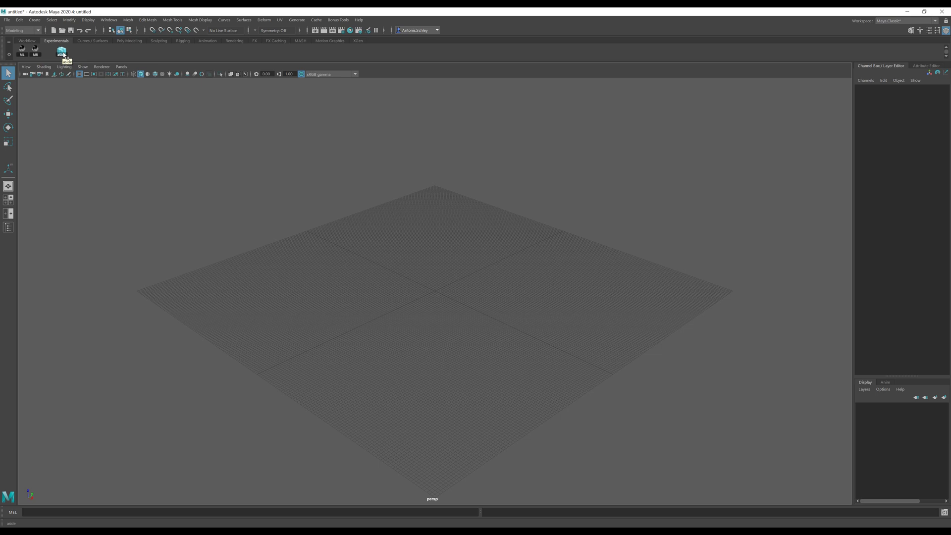
- Create an aSide bodyside panel with two wheel arches and orbit in to view it
click(62, 52)
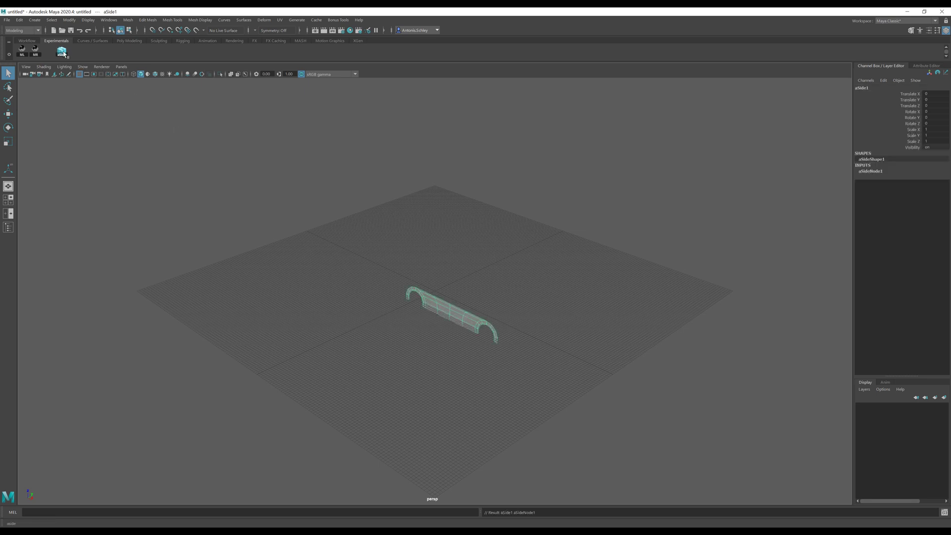
mouse_move(416, 323)
alt+mouse_down()
mouse_move(297, 280)
mouse_move(348, 274)
alt+mouse_up()
mouse_move(506, 268)
alt+right_down()
mouse_move(499, 324)
mouse_move(586, 248)
mouse_move(569, 340)
mouse_move(640, 281)
alt+right_up()
alt+drag(641, 281, 604, 299)
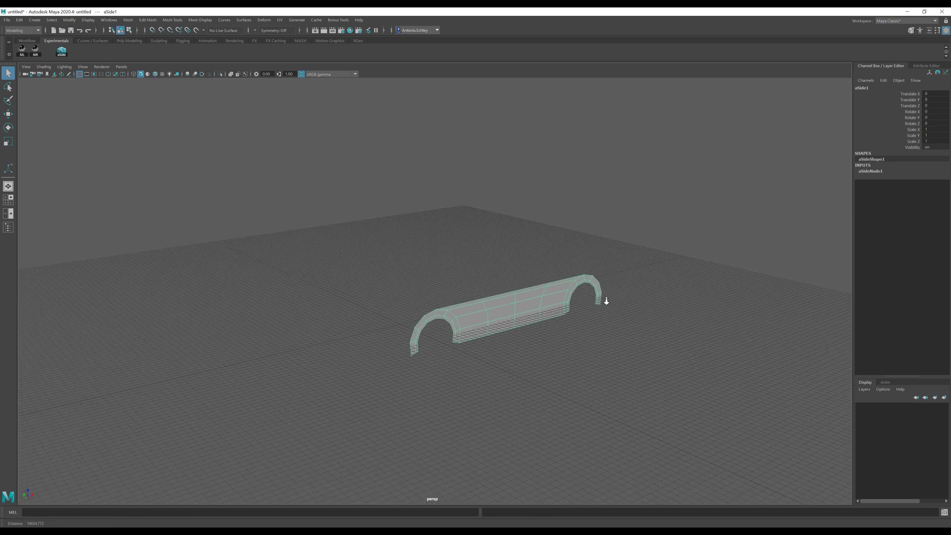
alt+right_drag(605, 299, 597, 410)
alt+drag(660, 308, 624, 299)
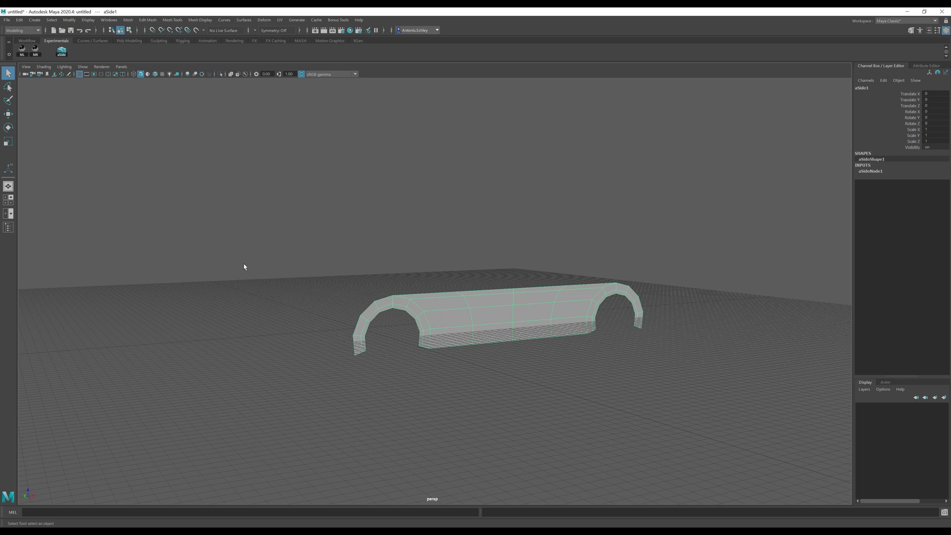
- Inspect the panel from end-on and front angles and expand aSideNode1 under INPUTS
alt+right_drag(248, 265, 355, 330)
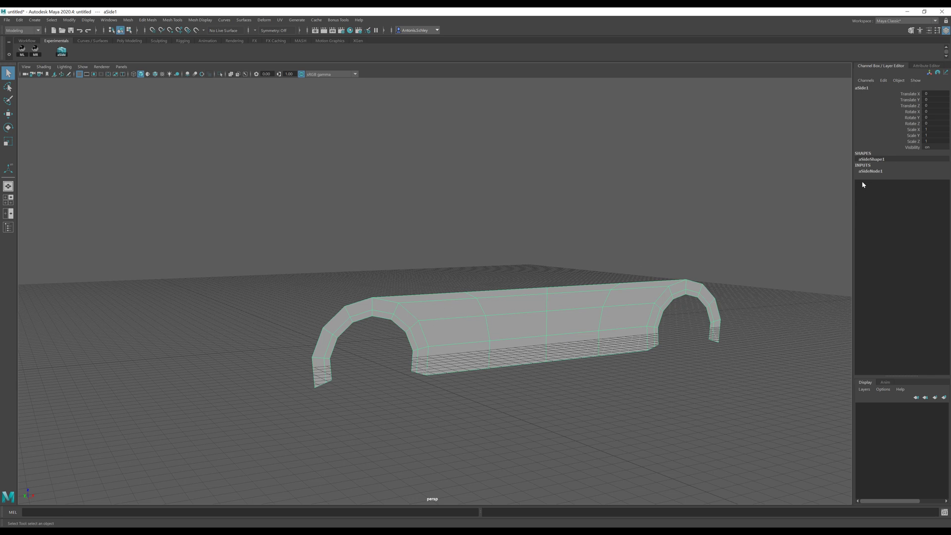
alt+drag(417, 263, 603, 333)
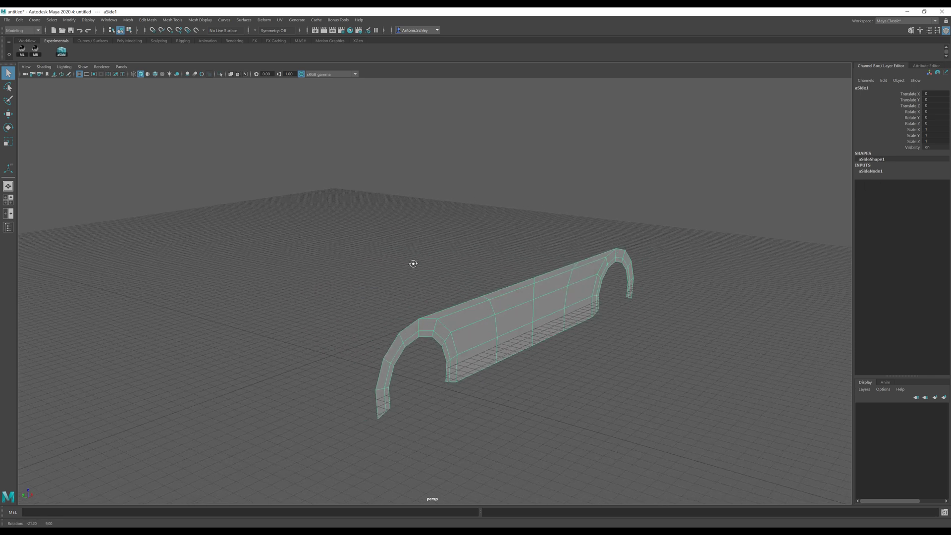
alt+right_drag(603, 334, 623, 325)
mouse_move(622, 325)
alt+mouse_down()
mouse_move(690, 346)
mouse_move(666, 344)
alt+mouse_up()
key(5)
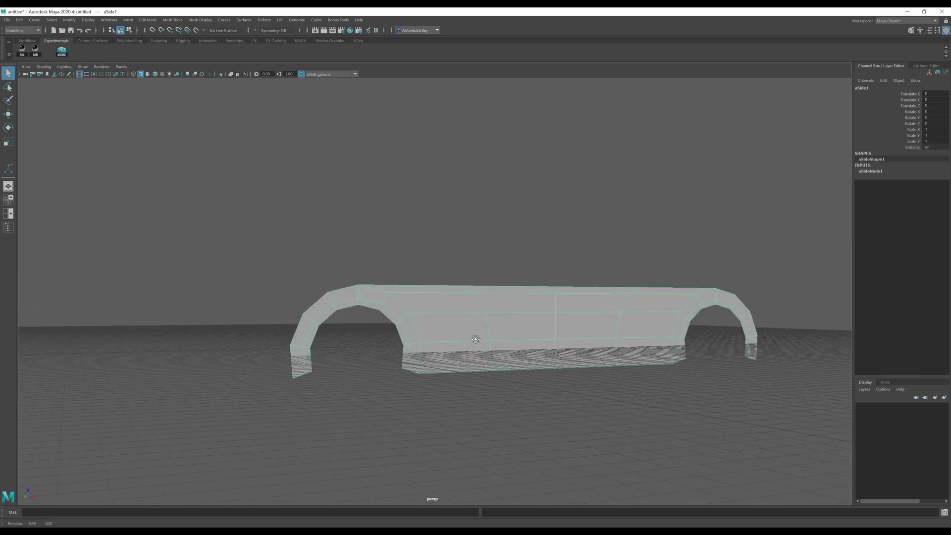
alt+drag(509, 355, 481, 343)
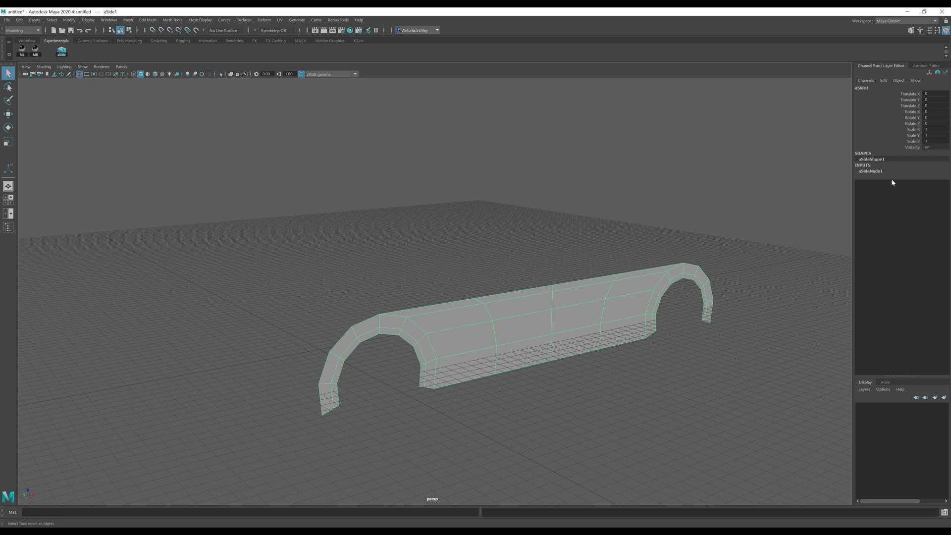
click(873, 172)
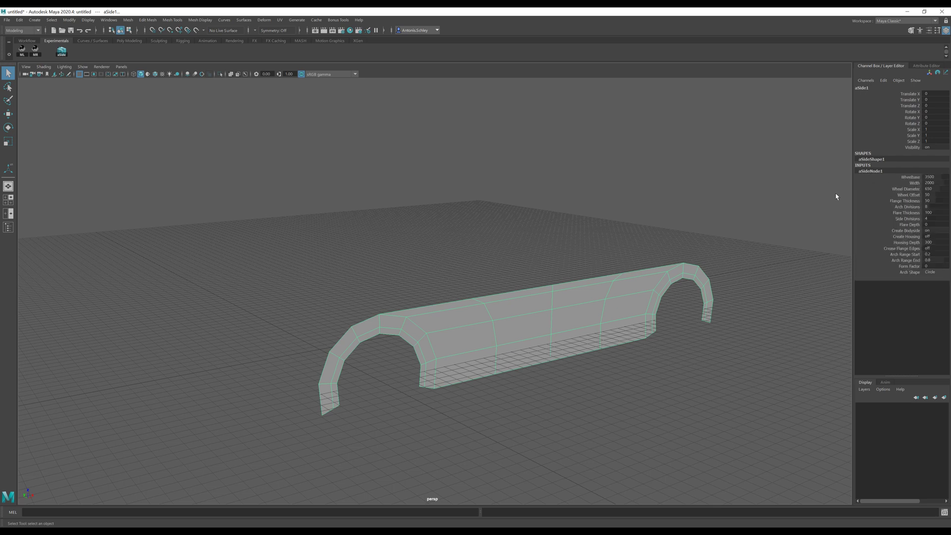
mouse_move(658, 216)
alt+mouse_down()
mouse_move(526, 246)
mouse_move(495, 276)
mouse_move(545, 261)
mouse_move(577, 270)
alt+mouse_up()
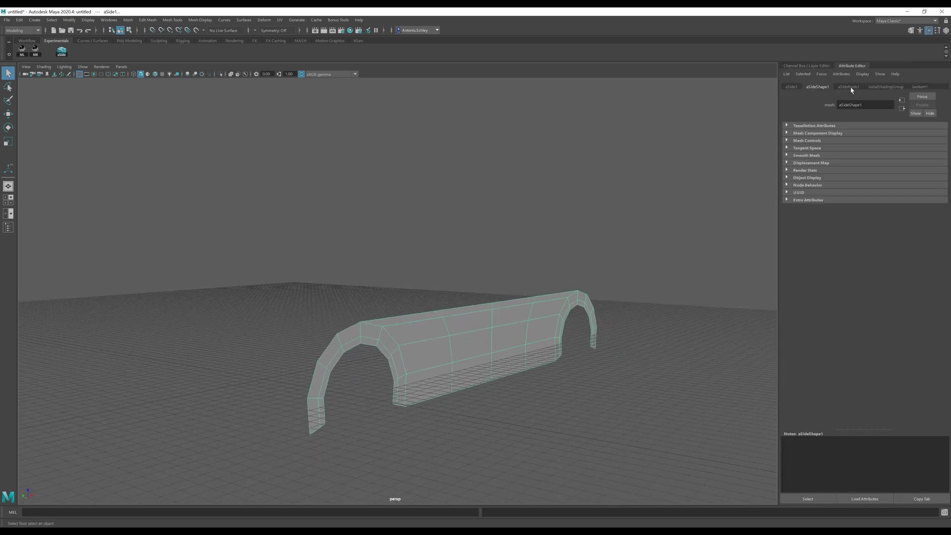
- Open aSideNode1 in the Attribute Editor and set Wheelbase to about 2860
click(858, 87)
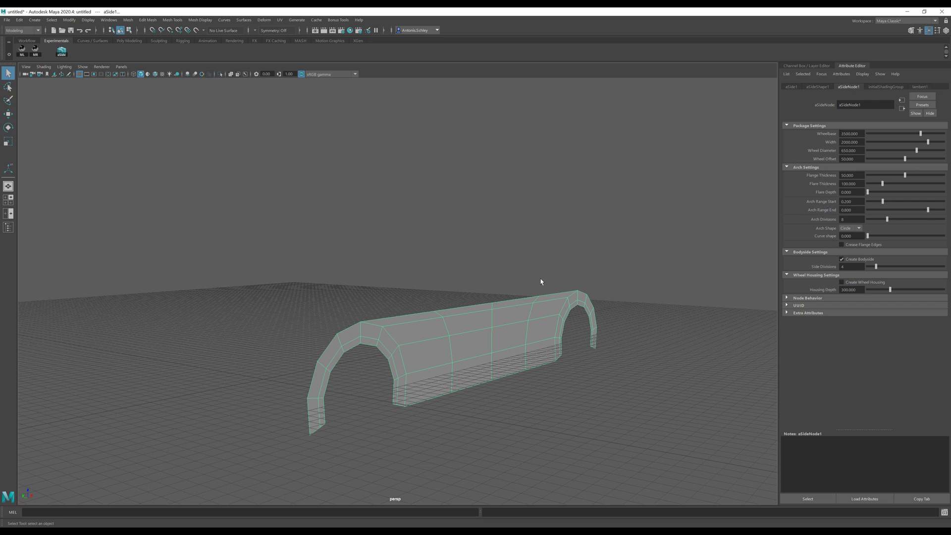
mouse_move(541, 281)
alt+mouse_down()
mouse_move(548, 265)
mouse_move(501, 299)
mouse_move(525, 287)
alt+mouse_up()
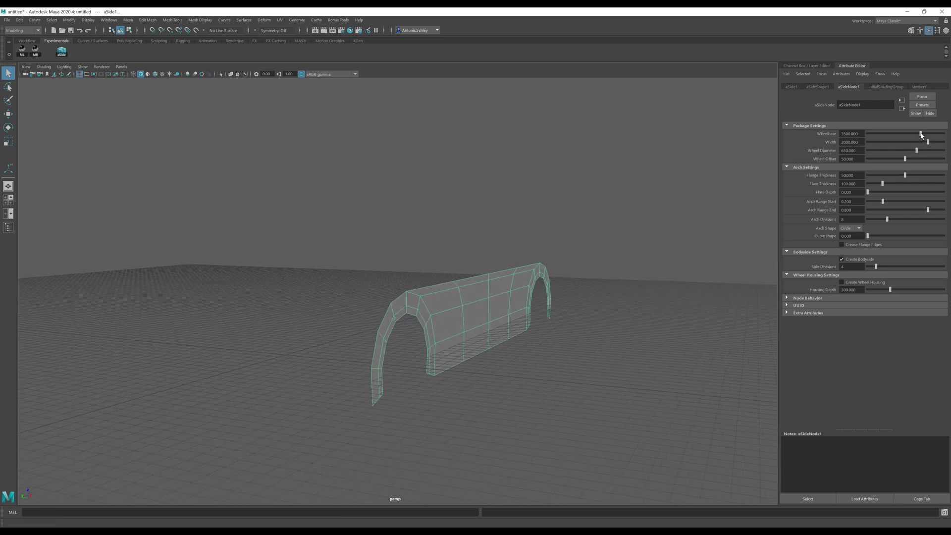
mouse_move(921, 134)
mouse_down()
mouse_move(906, 137)
mouse_move(914, 134)
mouse_up()
alt+drag(647, 210, 524, 206)
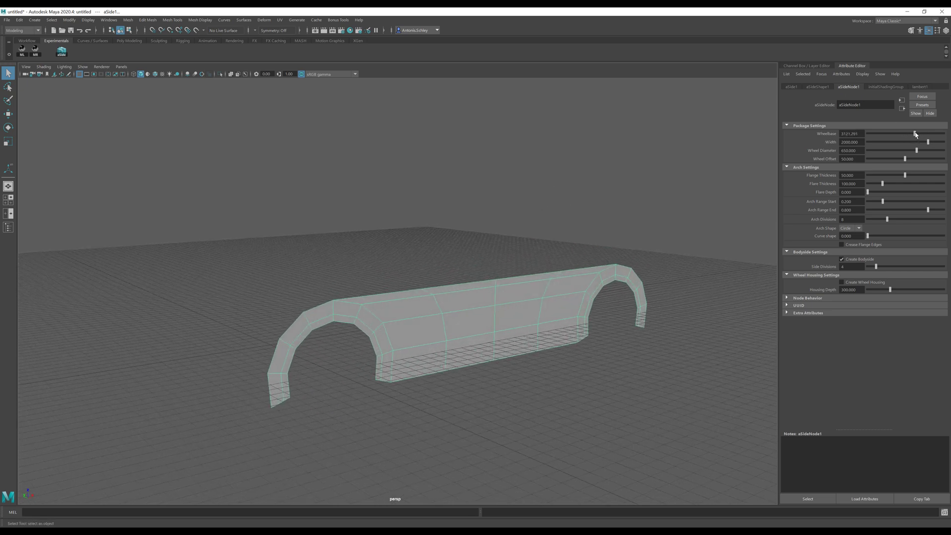
drag(916, 134, 904, 133)
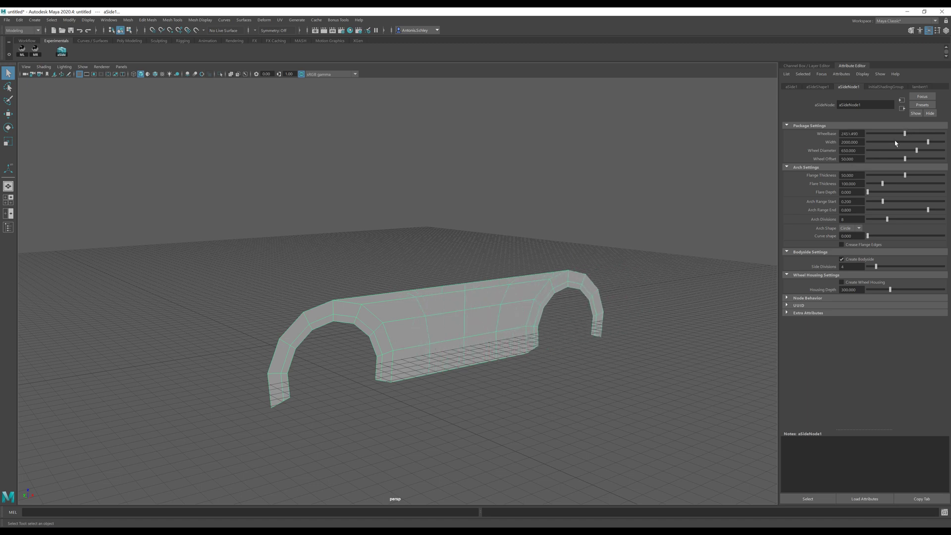
mouse_move(904, 133)
mouse_down()
mouse_move(899, 148)
mouse_move(931, 147)
mouse_up()
- Widen the panel to a Width of about 2075 and check it from new angles
mouse_move(414, 317)
alt+mouse_down()
mouse_move(444, 316)
mouse_move(495, 386)
mouse_move(532, 290)
mouse_move(480, 300)
alt+mouse_up()
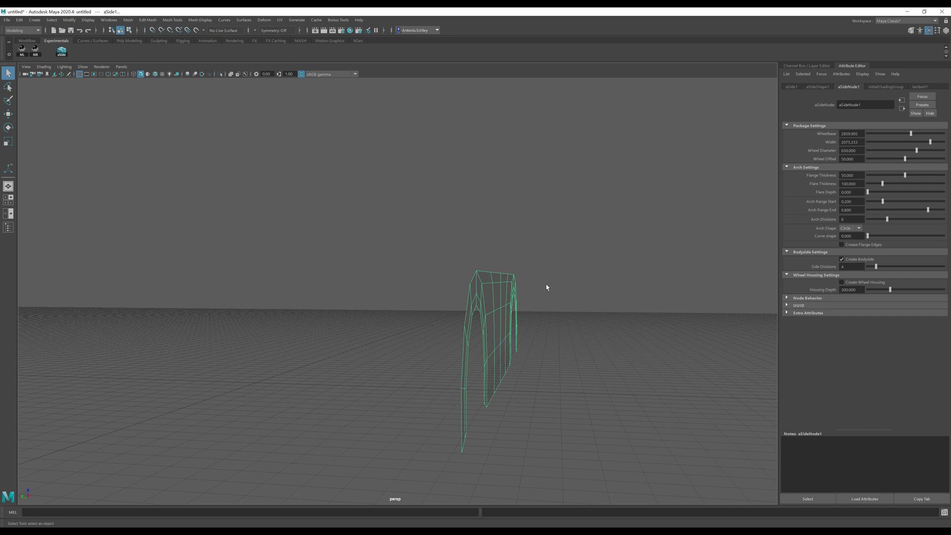
mouse_move(547, 288)
alt+mouse_down()
mouse_move(521, 299)
mouse_move(535, 304)
mouse_move(525, 329)
alt+mouse_up()
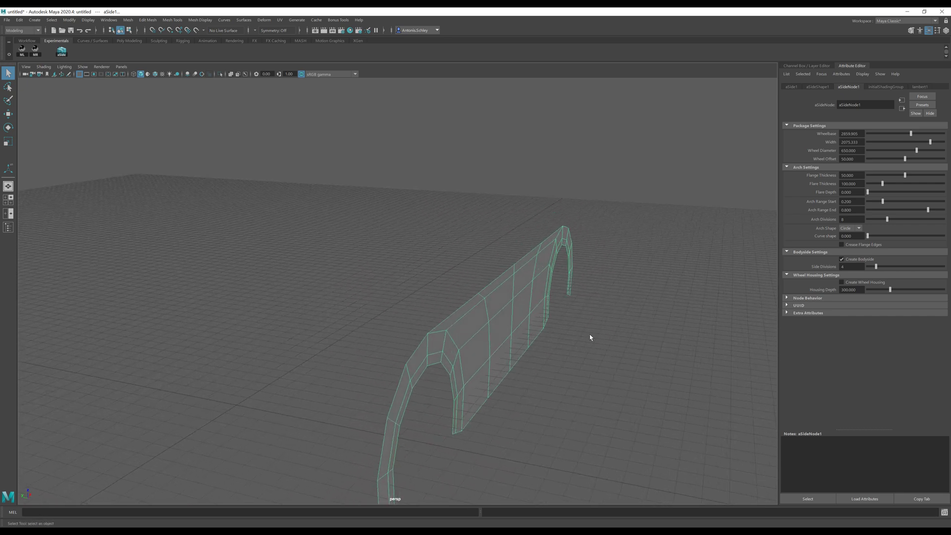
mouse_move(610, 345)
alt+mouse_down()
mouse_move(537, 337)
mouse_move(450, 298)
mouse_move(514, 287)
mouse_move(643, 329)
mouse_move(829, 186)
alt+mouse_up()
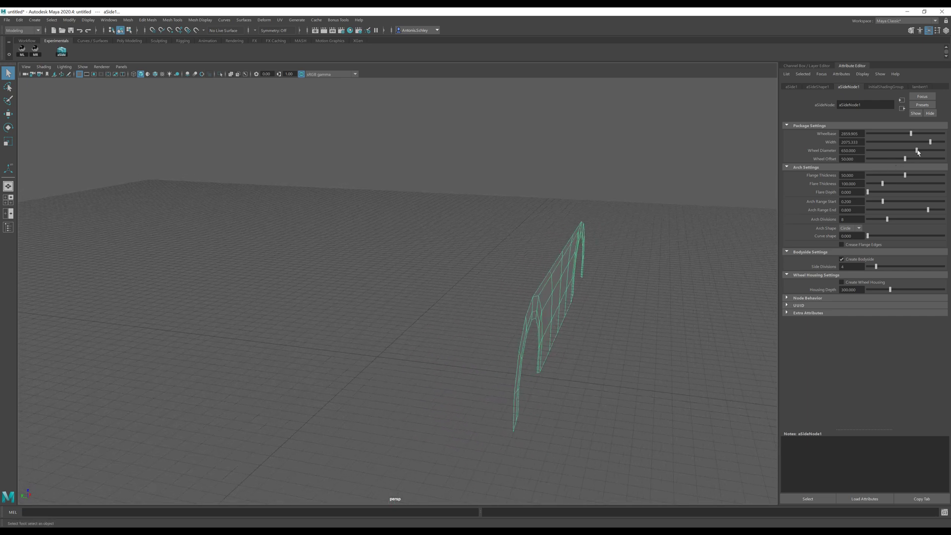
- Set Wheel Diameter to about 745 and Wheel Offset to about 47.8 on aSideNode1
drag(917, 151, 908, 150)
alt+drag(532, 248, 531, 256)
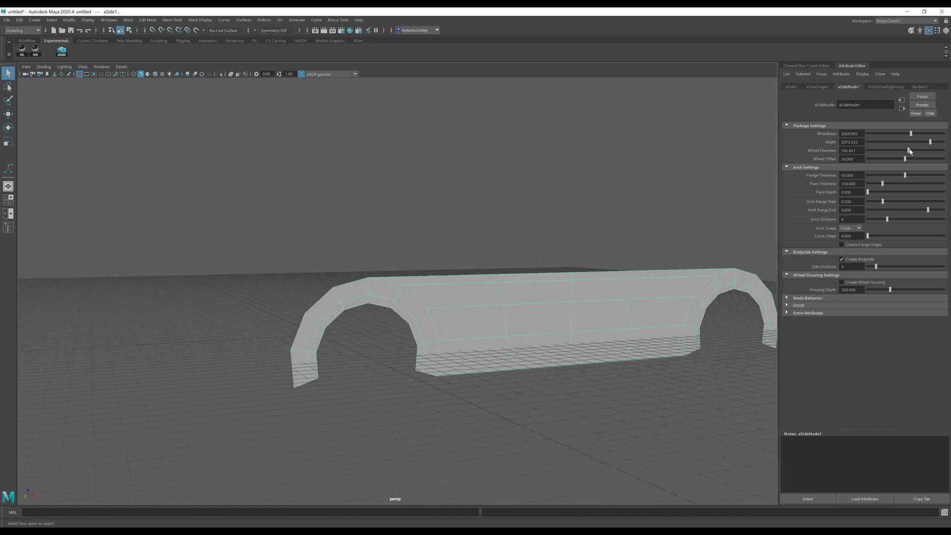
mouse_move(908, 150)
mouse_down()
mouse_move(893, 151)
mouse_move(927, 157)
mouse_up()
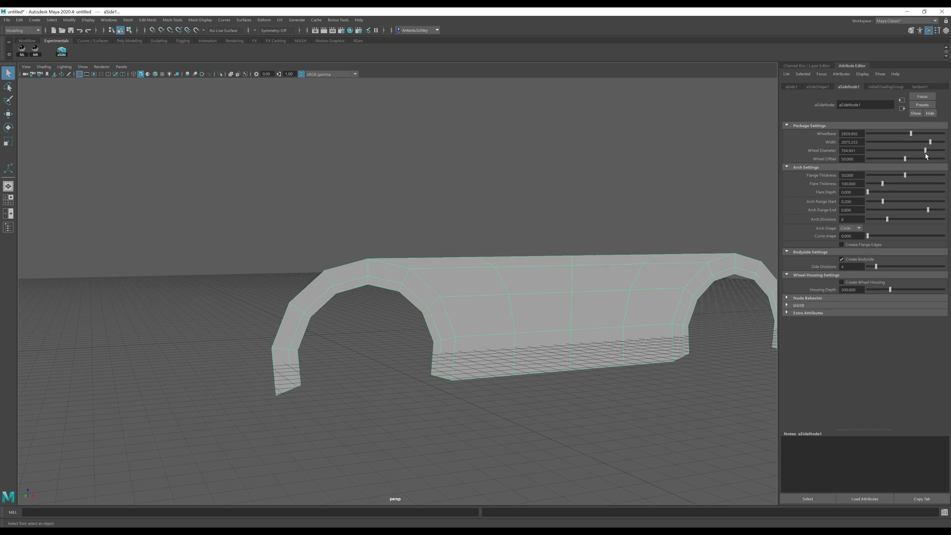
mouse_move(925, 156)
mouse_down()
mouse_move(909, 165)
mouse_move(909, 156)
mouse_up()
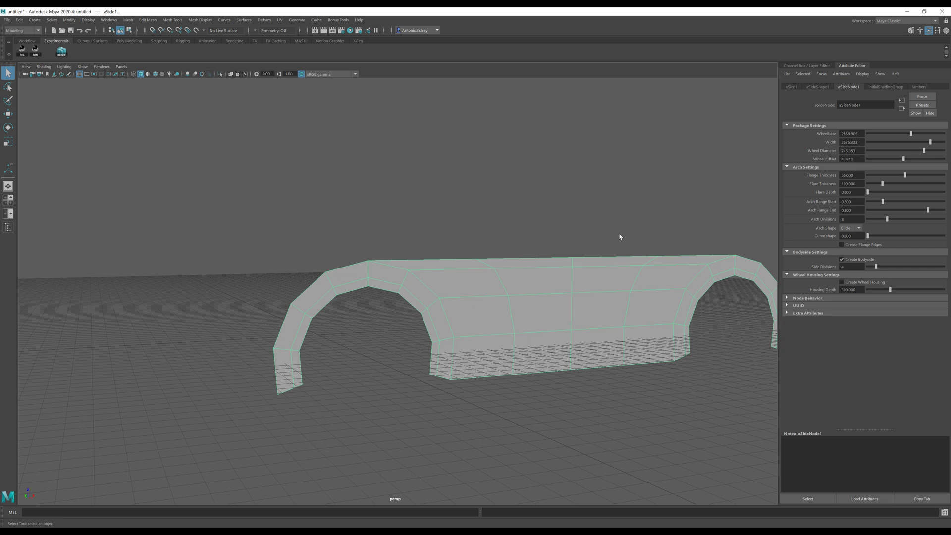
mouse_move(619, 237)
alt+mouse_down()
mouse_move(558, 179)
mouse_move(471, 206)
mouse_move(483, 213)
alt+mouse_up()
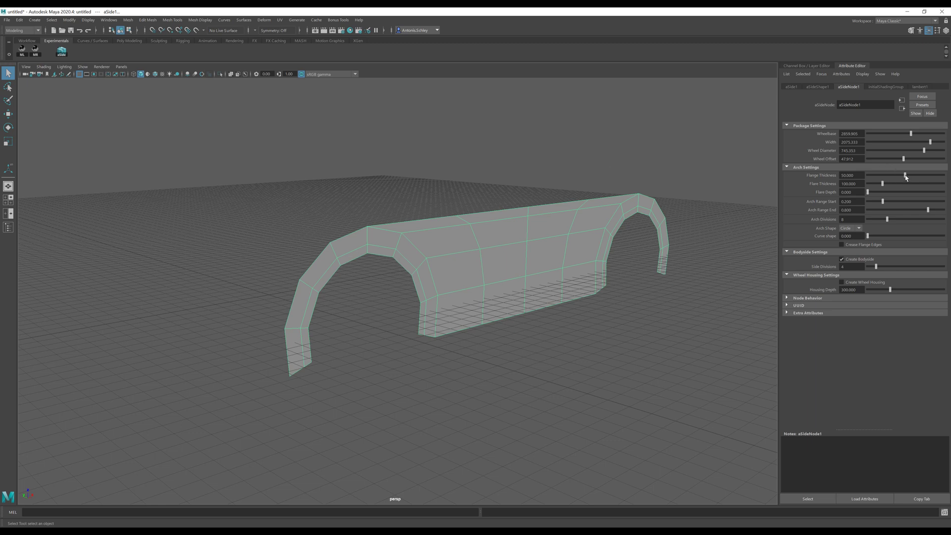
- Set Flange Thickness 46.841, Flare Thickness 183.641 and Flare Depth 77.778 on the arches
mouse_move(905, 177)
mouse_down()
mouse_move(927, 176)
mouse_move(871, 183)
mouse_move(910, 181)
mouse_move(886, 183)
mouse_move(896, 179)
mouse_up()
drag(868, 193, 887, 192)
mouse_move(514, 180)
alt+mouse_down()
mouse_move(449, 179)
mouse_move(530, 238)
alt+mouse_up()
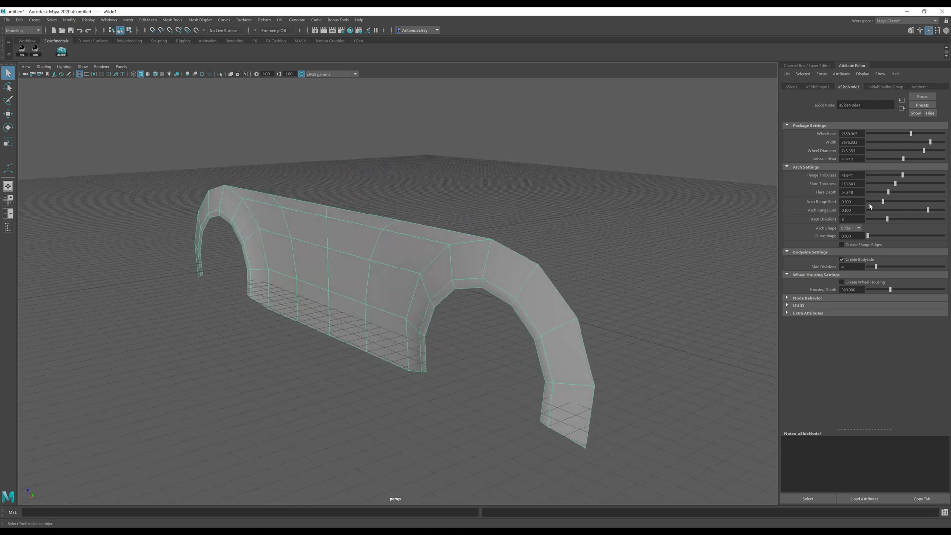
drag(889, 193, 898, 194)
mouse_move(377, 192)
alt+mouse_down()
mouse_move(465, 193)
mouse_move(384, 210)
mouse_move(460, 220)
mouse_move(419, 249)
alt+mouse_up()
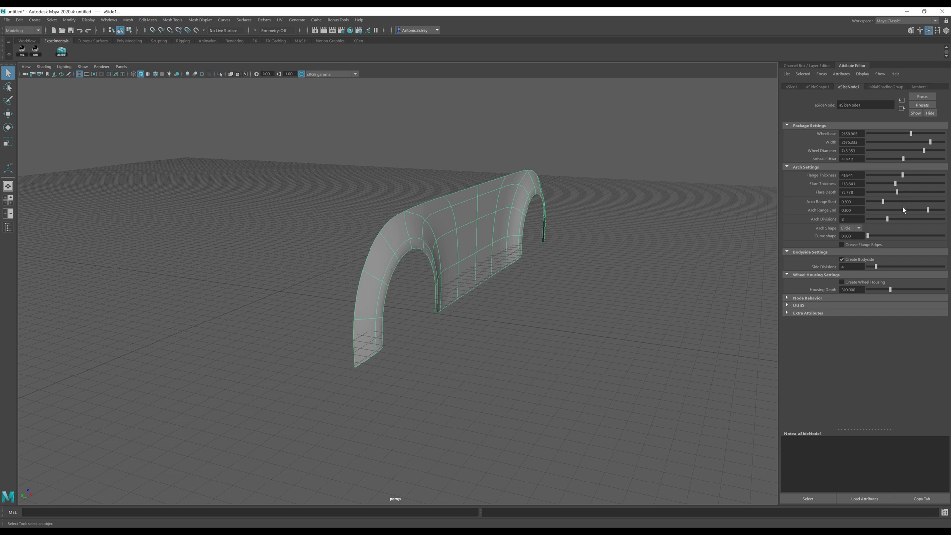
- Lengthen the arch range, ending near 0.886, and try different Arch Divisions values
mouse_move(883, 202)
mouse_down()
mouse_move(891, 199)
mouse_move(883, 198)
mouse_up()
drag(927, 209, 913, 202)
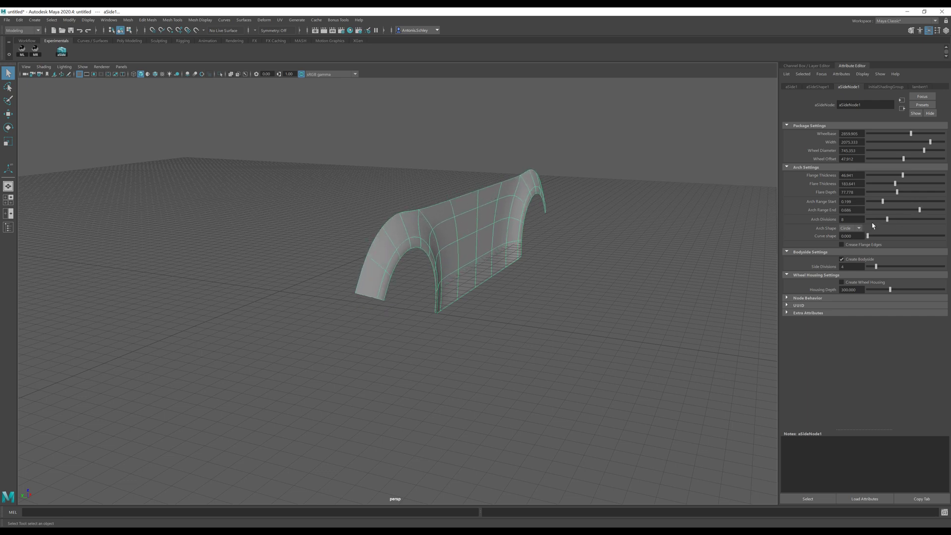
mouse_move(886, 219)
mouse_down()
mouse_move(905, 219)
mouse_move(887, 220)
mouse_up()
alt+drag(396, 268, 311, 266)
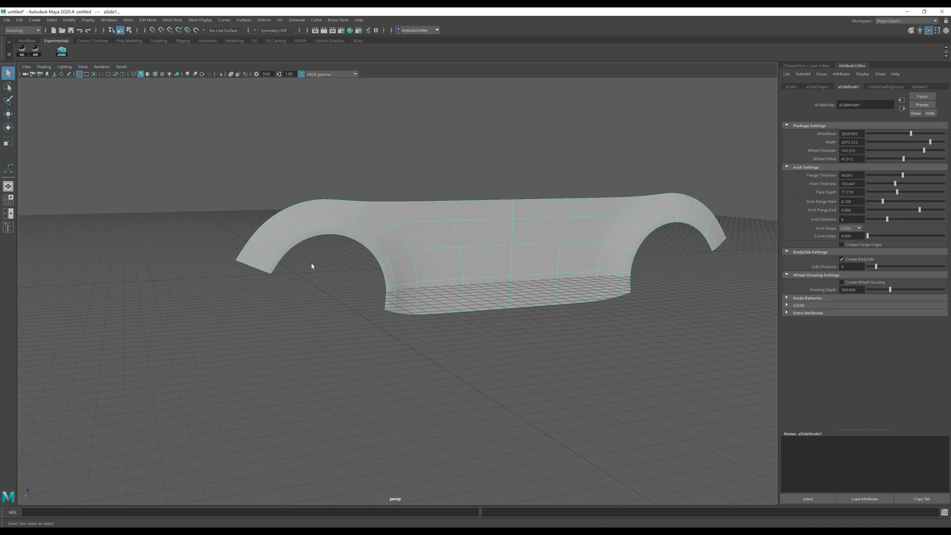
mouse_move(888, 221)
mouse_down()
mouse_move(899, 219)
mouse_move(874, 221)
mouse_move(890, 216)
mouse_up()
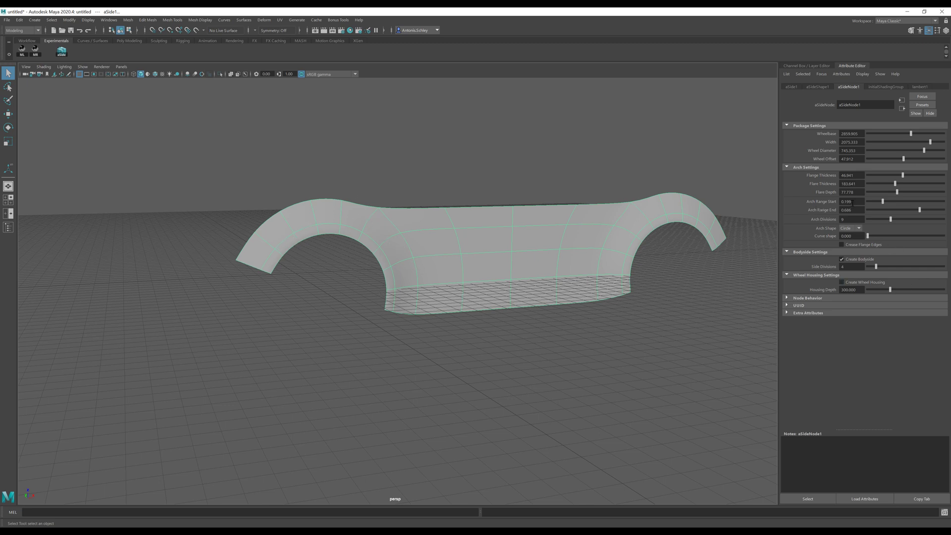
- Change the arch shape from Circle to Curve
click(853, 231)
click(854, 238)
drag(868, 236, 949, 237)
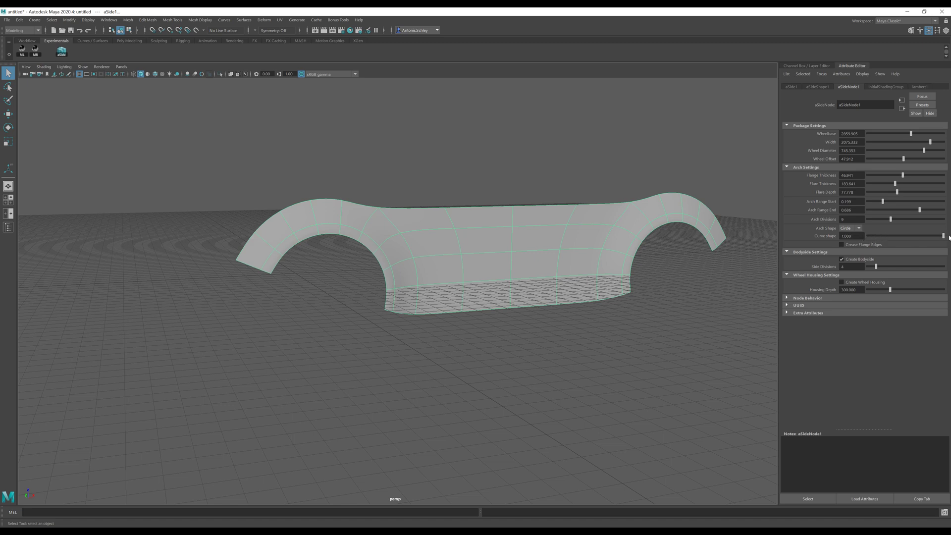
click(859, 228)
click(849, 242)
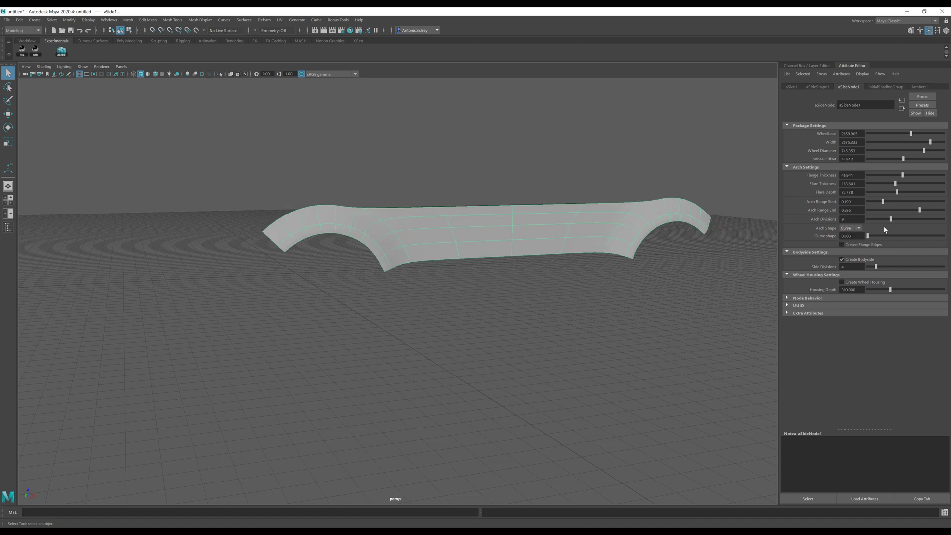
- Extend Arch Range End to 0.863 and ease the Curve Shape value back down
drag(882, 202, 933, 210)
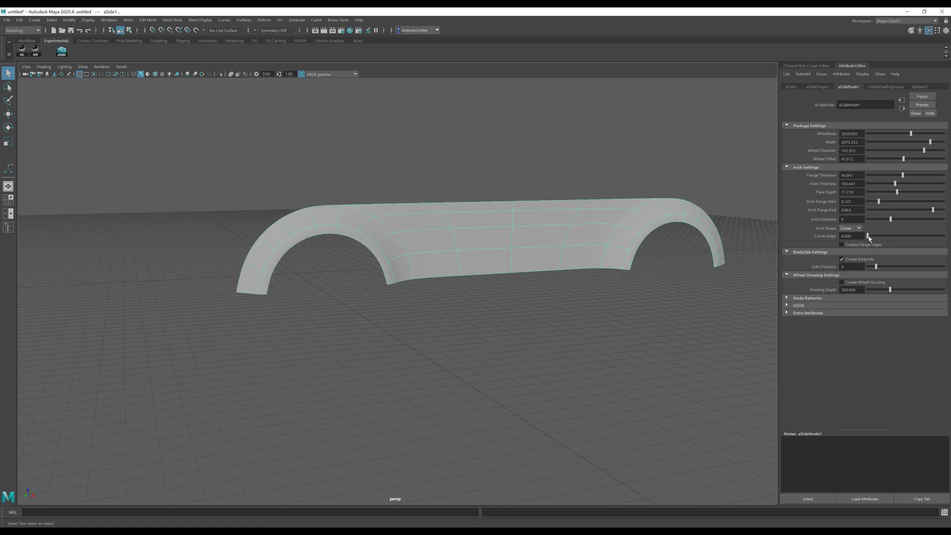
drag(867, 236, 922, 242)
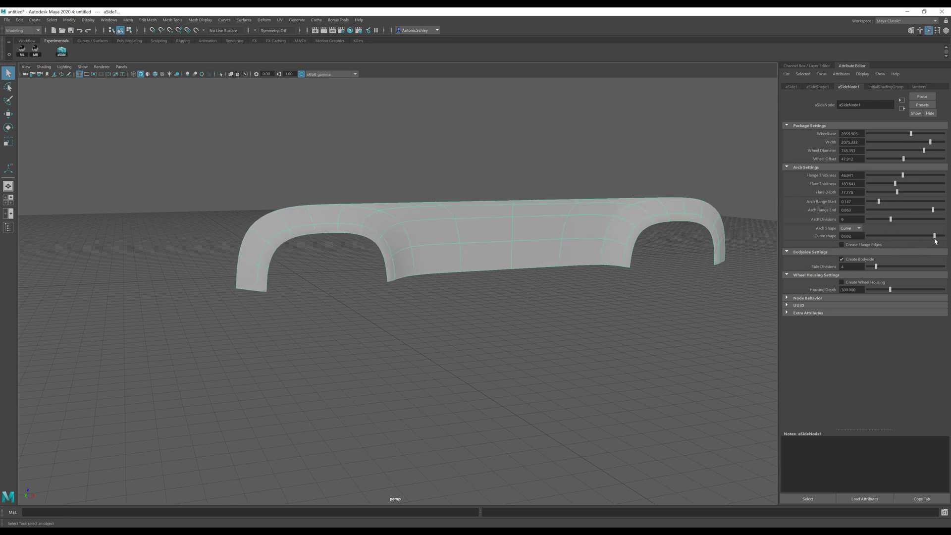
alt+drag(466, 252, 209, 277)
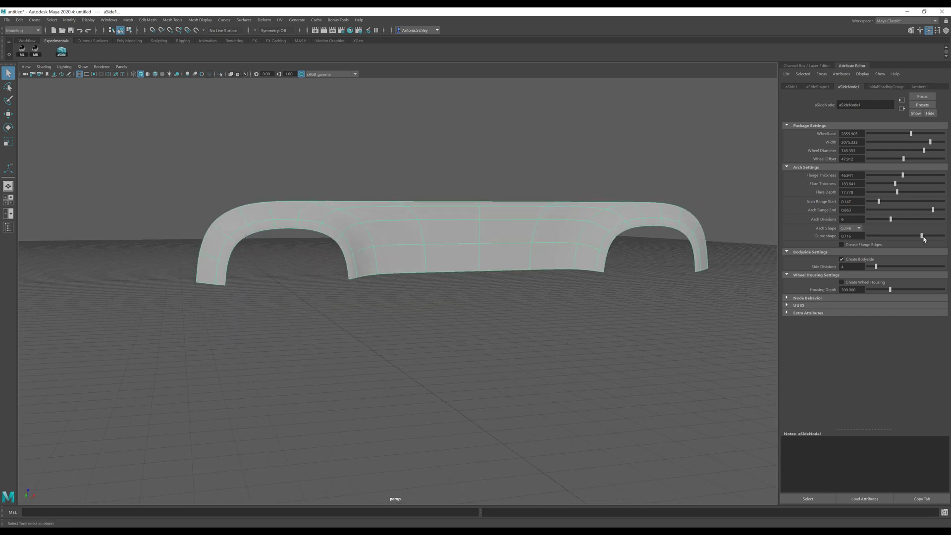
drag(921, 236, 909, 236)
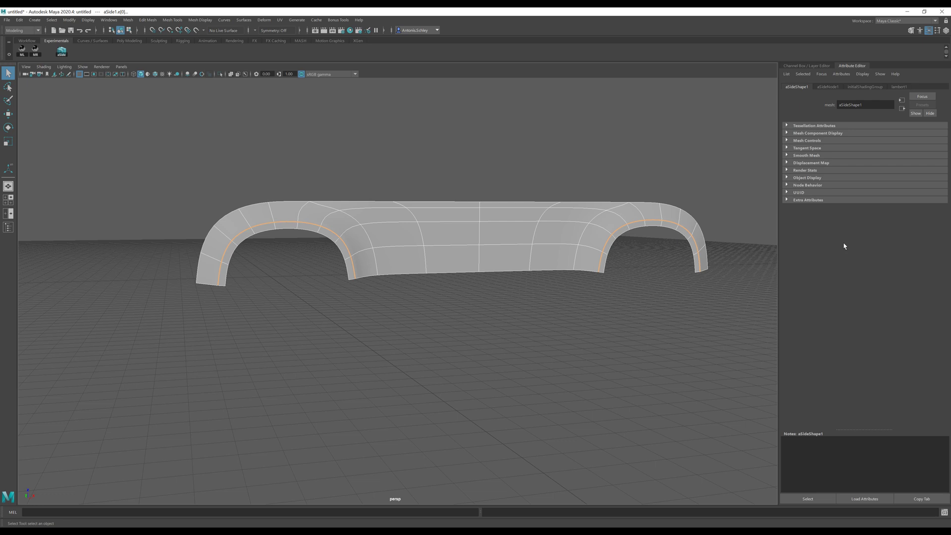
- Select and deselect the fender panel while orbiting around both its sides
click(594, 386)
alt+drag(570, 247, 473, 235)
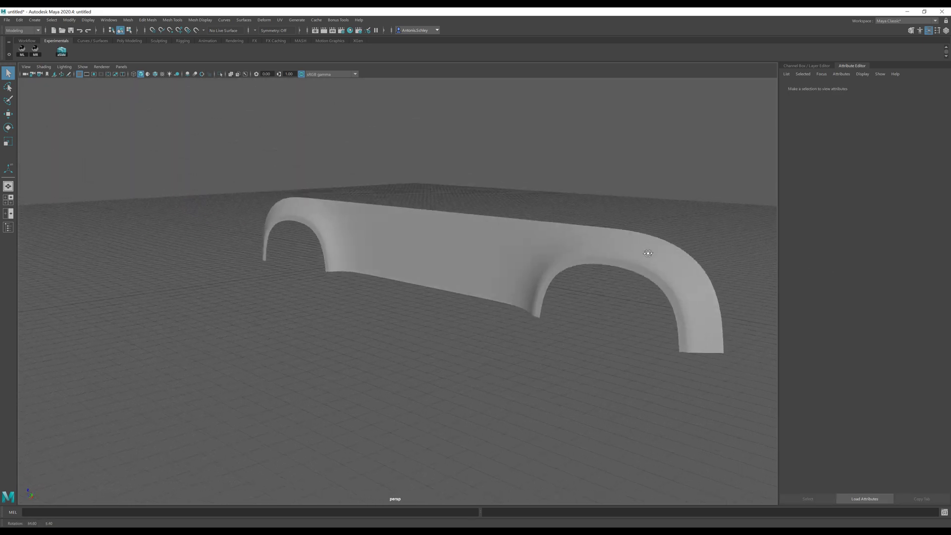
click(474, 235)
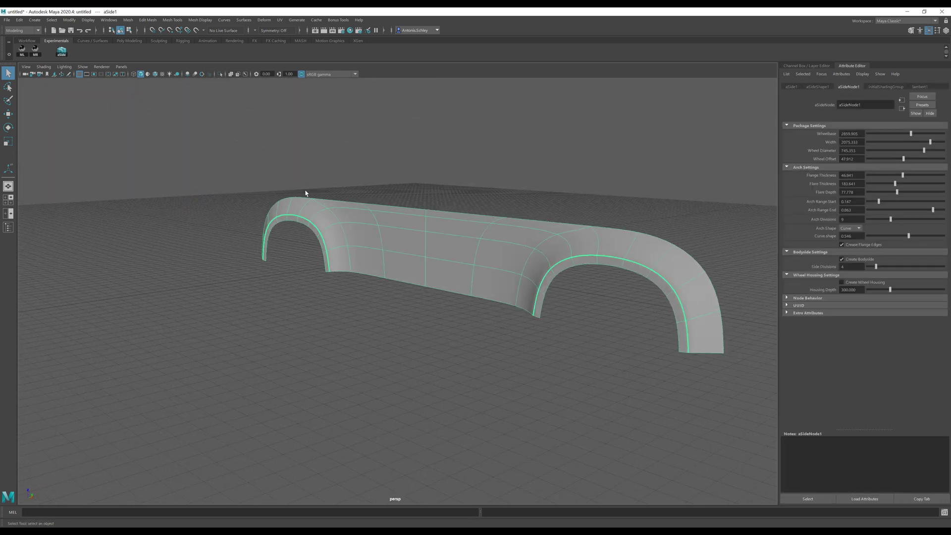
alt+drag(306, 193, 337, 228)
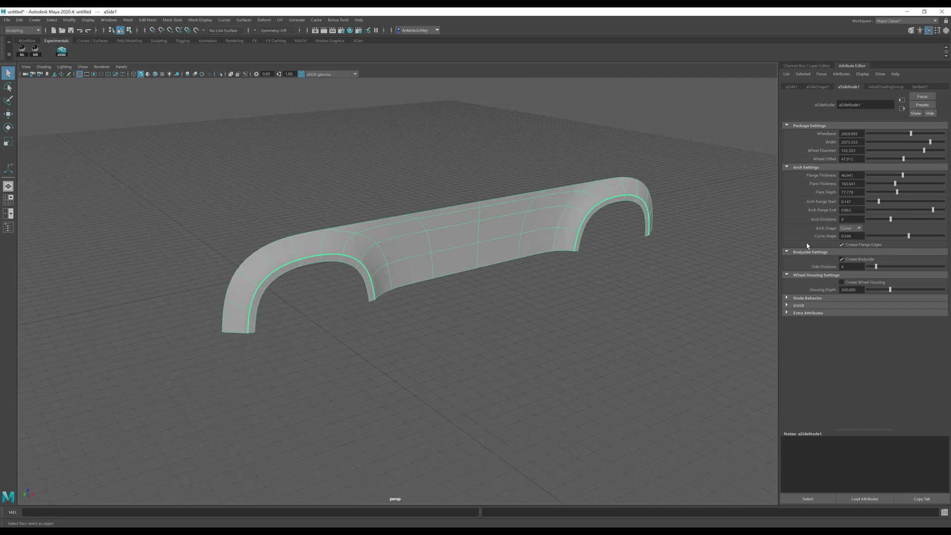
click(626, 142)
click(502, 216)
click(551, 143)
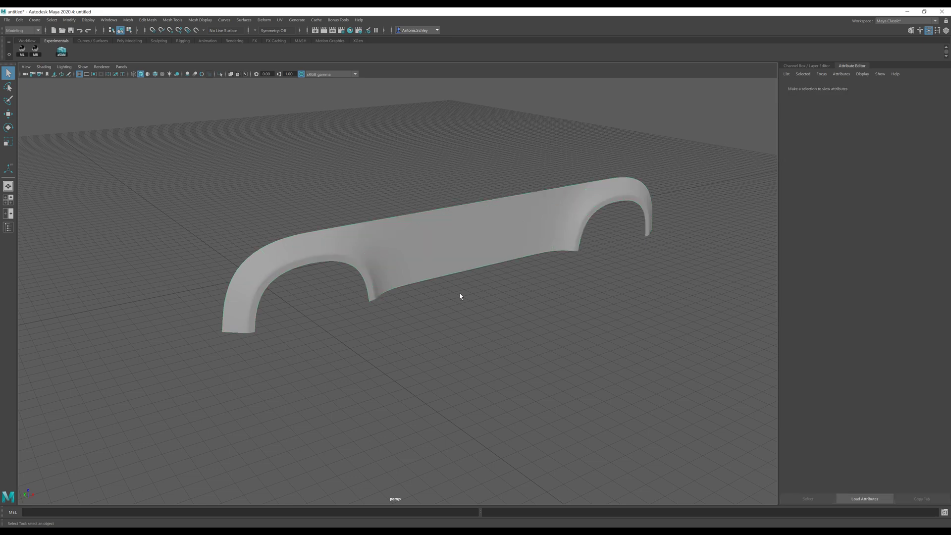
- Zoom in close on the fender's arch flanges, select it, and switch to the Workflow shelf
alt+drag(436, 315, 266, 244)
scroll(329, 227, up, 5)
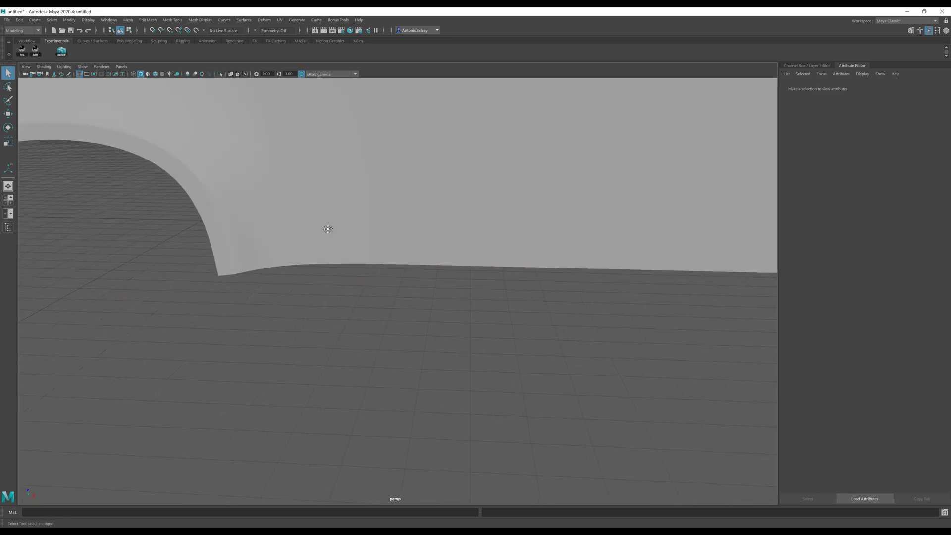
alt+drag(329, 227, 385, 267)
click(375, 255)
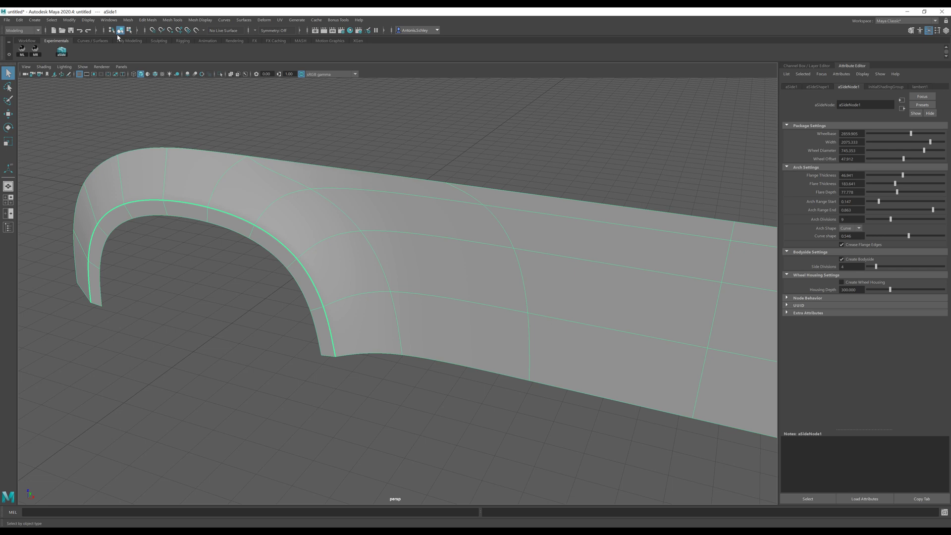
click(27, 41)
mouse_move(358, 228)
alt+mouse_down()
mouse_move(424, 227)
mouse_move(418, 218)
mouse_move(406, 224)
mouse_move(442, 268)
mouse_move(450, 241)
alt+mouse_up()
- Turn on textured shaded display, select the fender, and uncheck Crease Flange Edges
key(6)
click(414, 208)
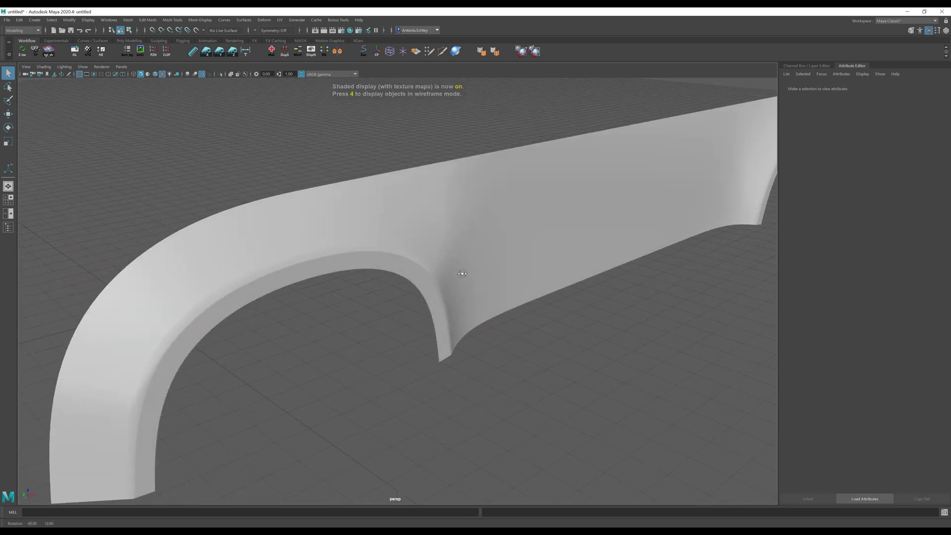
click(450, 241)
alt+right_drag(635, 257, 559, 242)
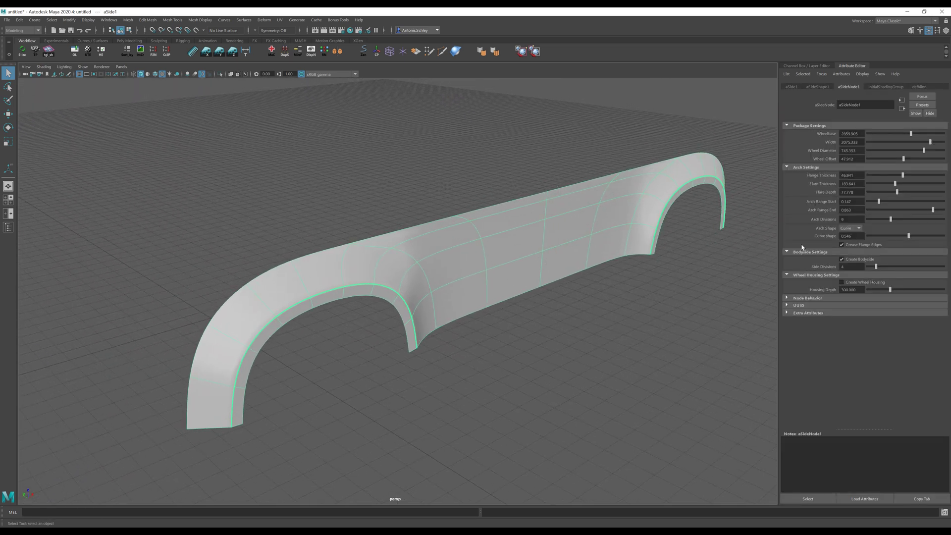
click(859, 245)
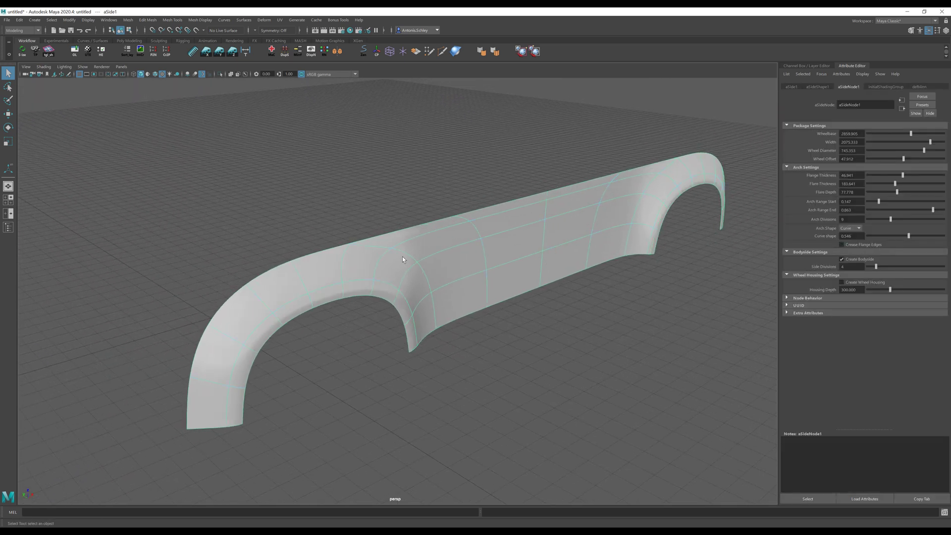
- Detach the fender mesh along a chosen edge using Detach Components
key(F10)
click(388, 280)
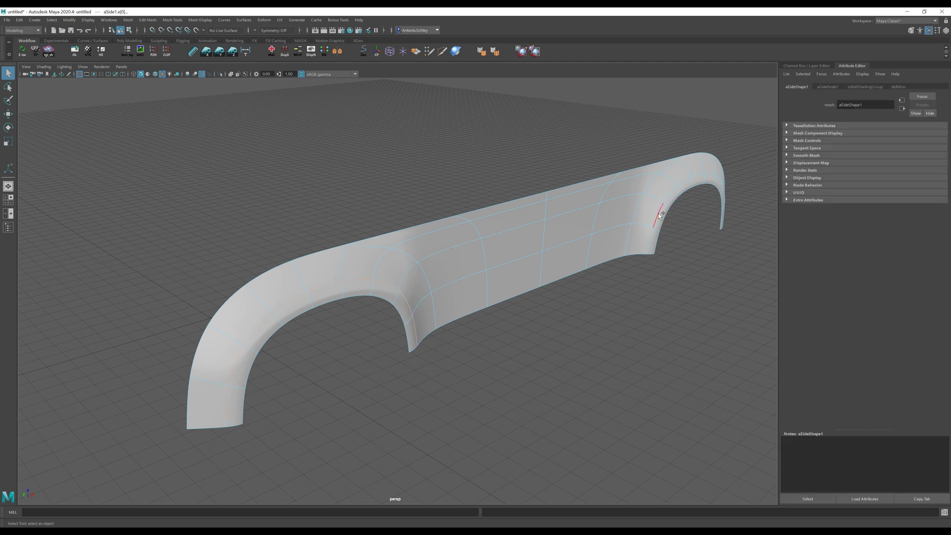
shift+right_click(439, 218)
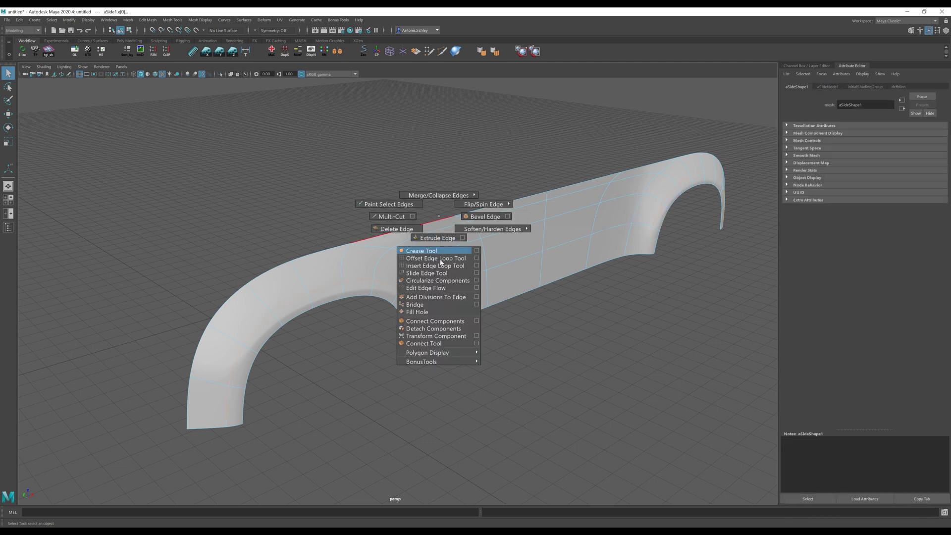
shift+right_drag(439, 218, 440, 328)
click(628, 371)
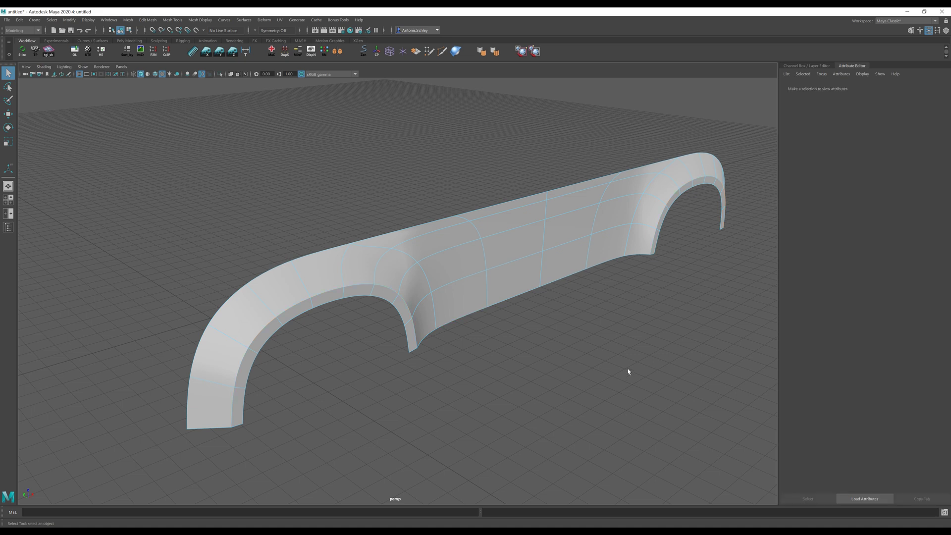
mouse_move(627, 165)
alt+mouse_down()
mouse_move(614, 276)
mouse_move(573, 278)
mouse_move(610, 274)
mouse_move(600, 275)
alt+mouse_up()
click(639, 277)
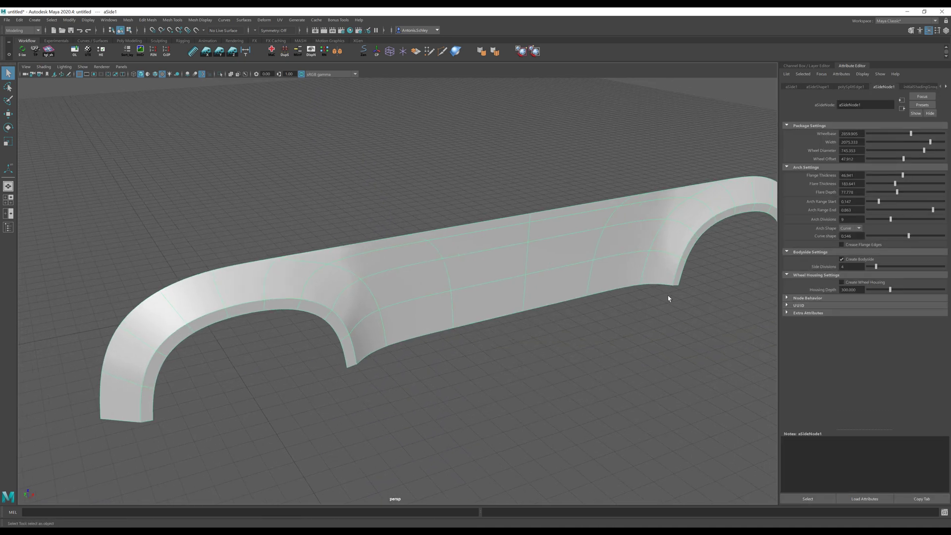
click(850, 261)
click(850, 261)
click(850, 261)
- Enable the wheel housings and increase the Side Divisions and Arch Divisions
click(855, 260)
mouse_move(876, 267)
mouse_down()
mouse_move(898, 270)
mouse_move(874, 273)
mouse_up()
mouse_move(537, 210)
alt+mouse_down()
mouse_move(489, 263)
mouse_move(489, 329)
mouse_move(557, 297)
mouse_move(437, 325)
alt+mouse_up()
mouse_move(438, 325)
alt+right_down()
mouse_move(515, 284)
mouse_move(626, 308)
alt+right_up()
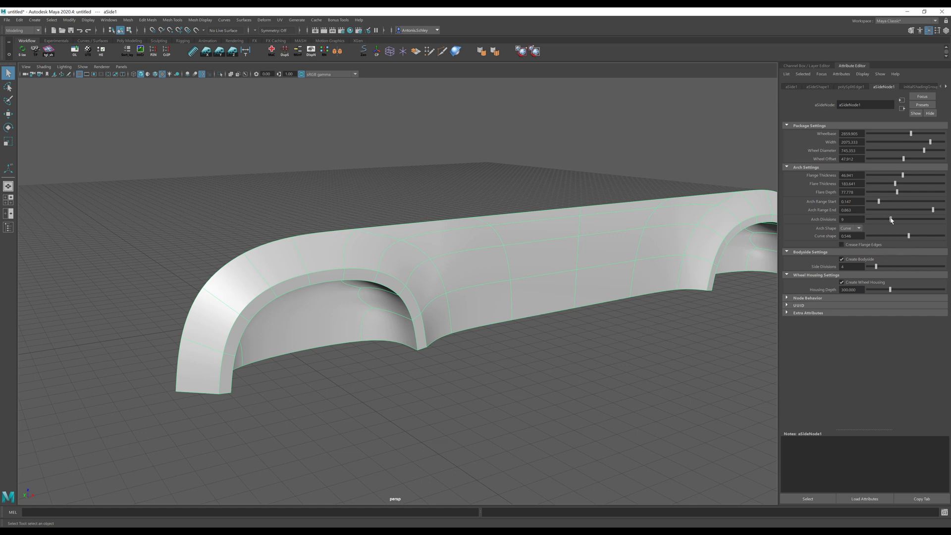
drag(891, 220, 890, 218)
mouse_move(664, 215)
alt+mouse_down()
mouse_move(630, 223)
mouse_move(585, 263)
alt+mouse_up()
- Adjust Housing Depth to about 435, checking the arch recesses from end-on and side views
drag(890, 292, 884, 292)
alt+drag(502, 283, 460, 274)
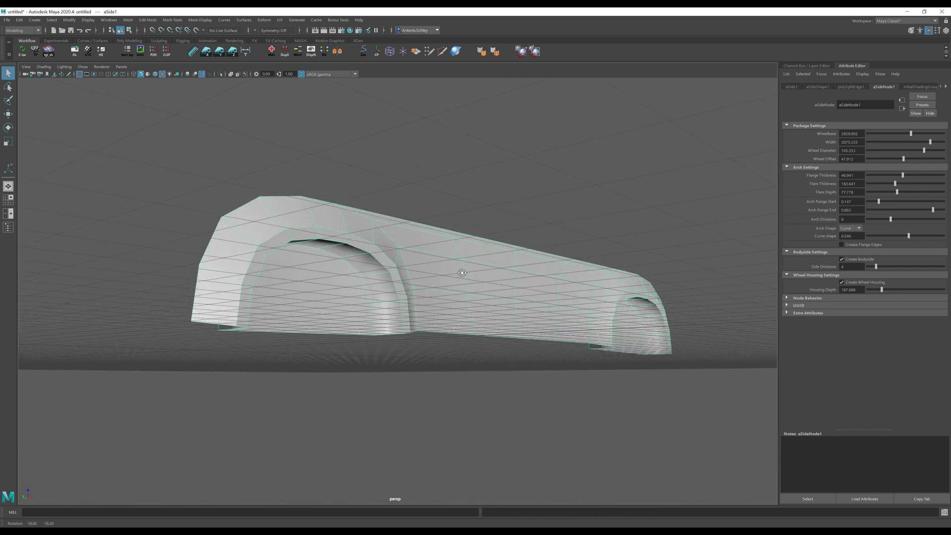
alt+drag(401, 297, 921, 251)
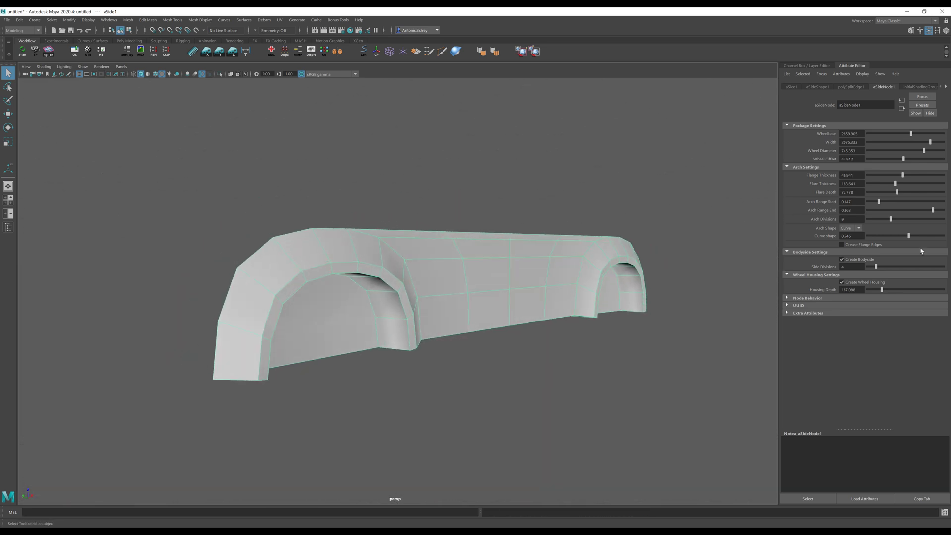
drag(881, 292, 901, 293)
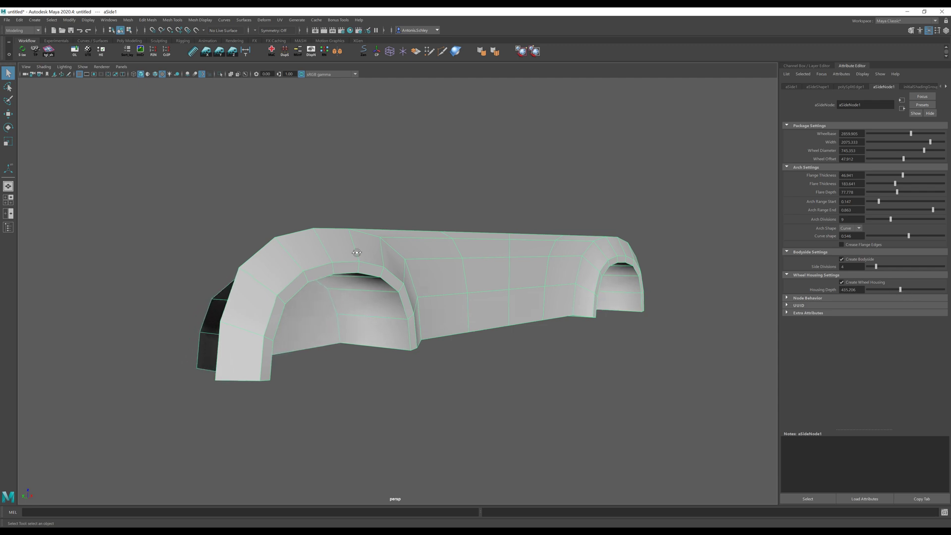
alt+drag(520, 253, 386, 252)
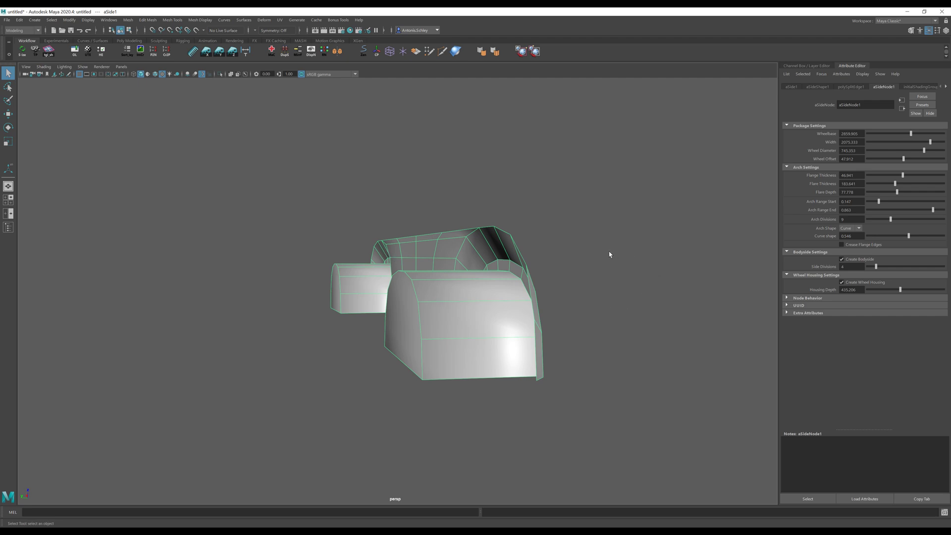
alt+drag(609, 254, 554, 254)
- Turn off Create Wheel Housing and frame the panel in the view
click(880, 284)
mouse_move(496, 263)
alt+mouse_down()
mouse_move(687, 294)
mouse_move(509, 265)
alt+mouse_up()
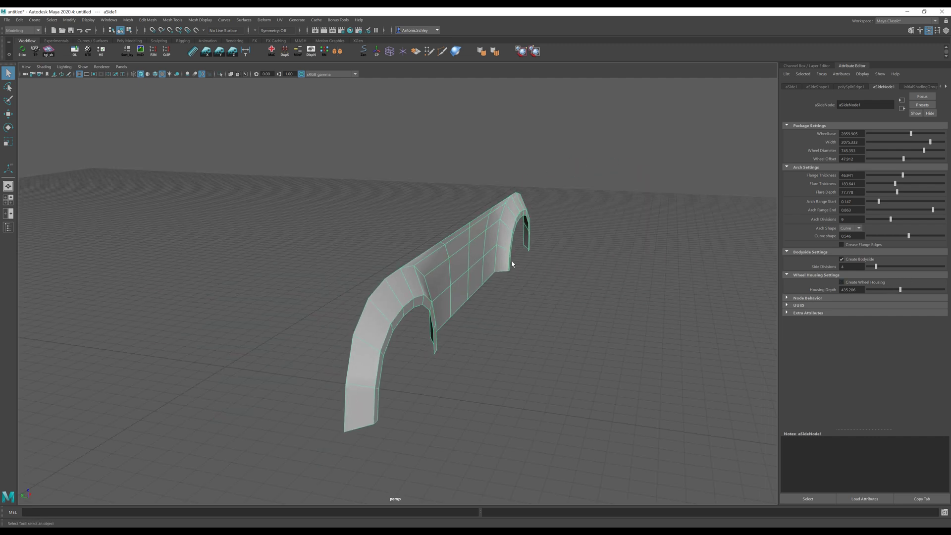
key(f)
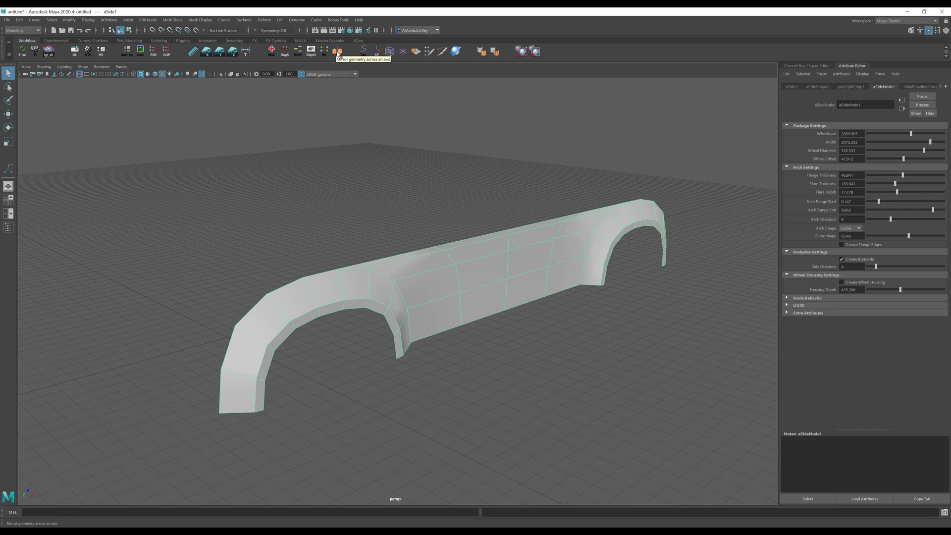
- Mirror the fender to the opposite side and reselect the mirrored mesh
click(338, 52)
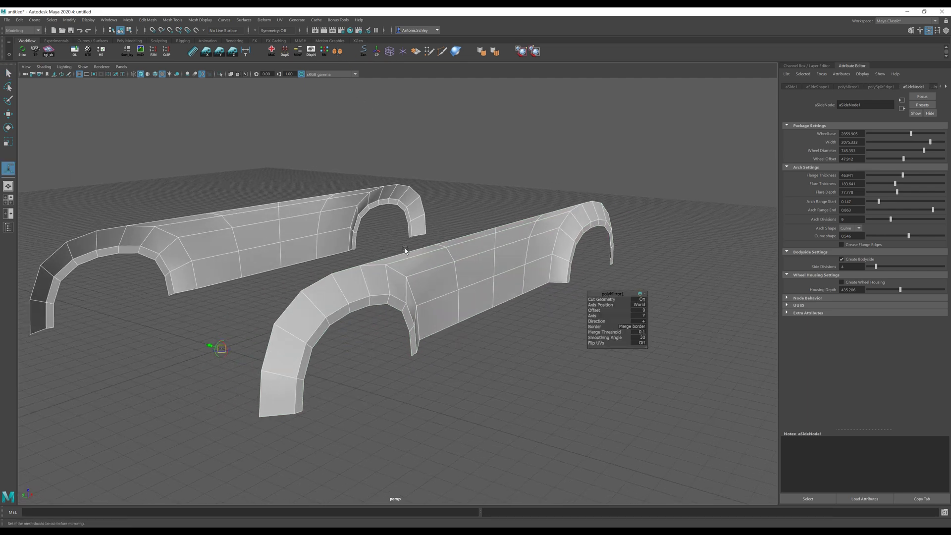
key(q)
click(550, 126)
click(513, 272)
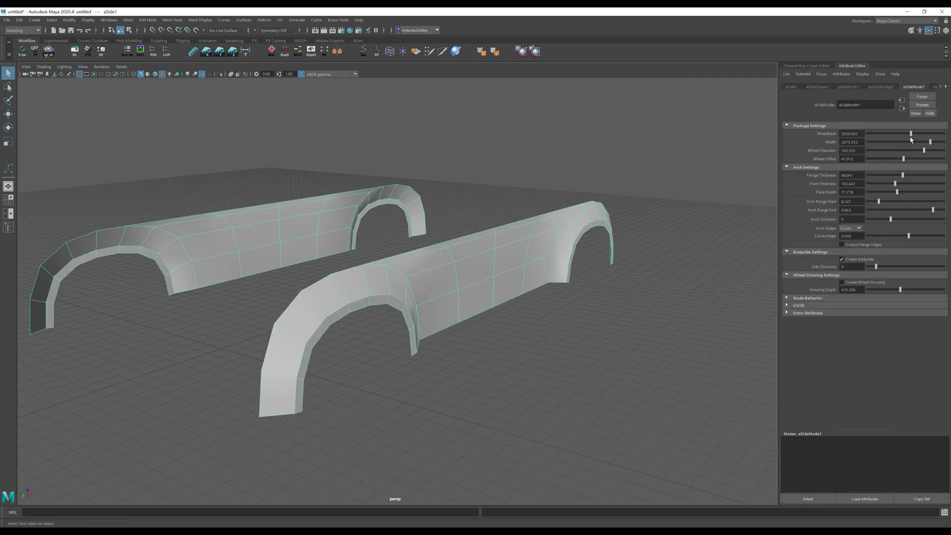
- On aSideNode1, shorten the Wheelbase, set Width to 1944.667 and Curve shape to 0.248
mouse_move(910, 134)
mouse_down()
mouse_move(902, 134)
mouse_move(926, 142)
mouse_up()
mouse_move(908, 236)
mouse_down()
mouse_move(927, 237)
mouse_move(886, 236)
mouse_up()
mouse_move(545, 228)
alt+mouse_down()
mouse_move(399, 255)
mouse_move(279, 262)
mouse_move(227, 319)
alt+mouse_up()
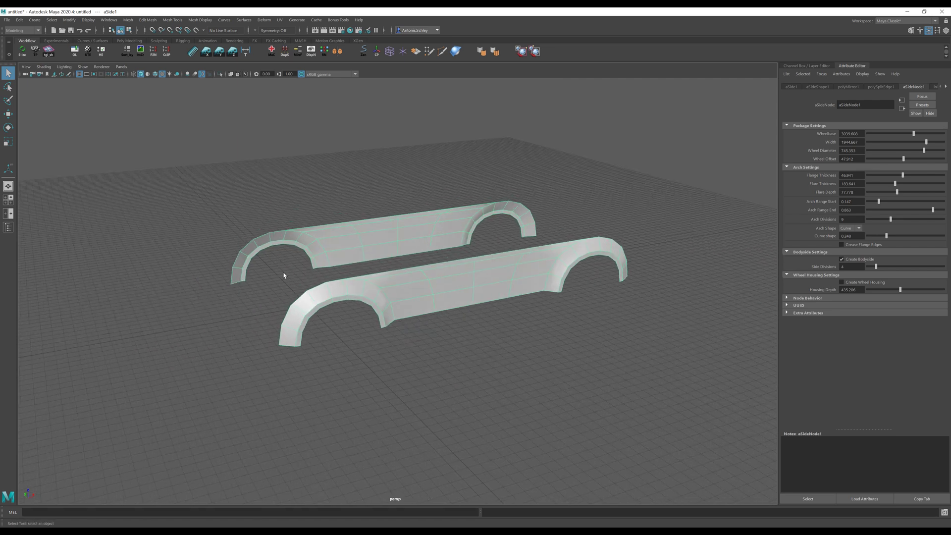